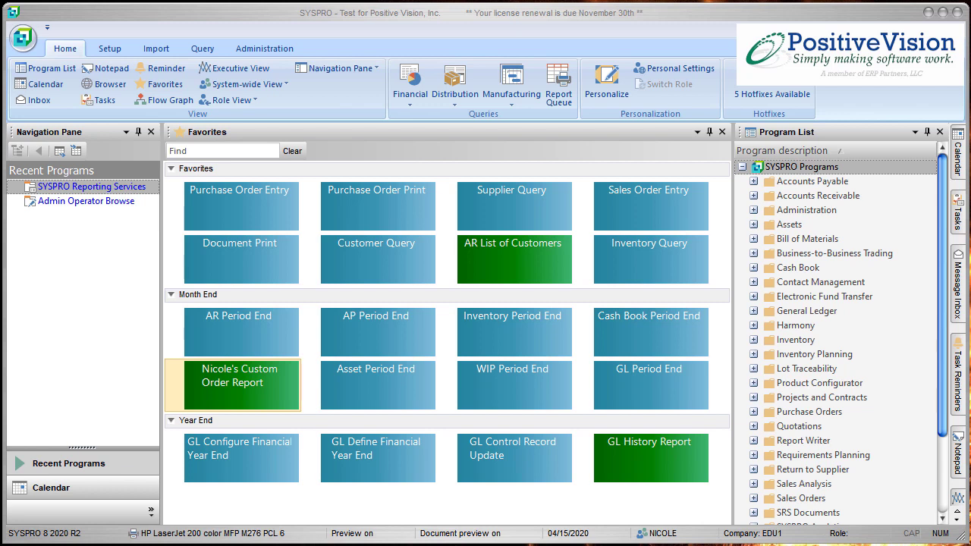
# In SYSPRO Reporting Services, export the report configuration of Custom Order Report in the Daily folder to the desktop's Backup Reports folder
pyautogui.click(97, 194)
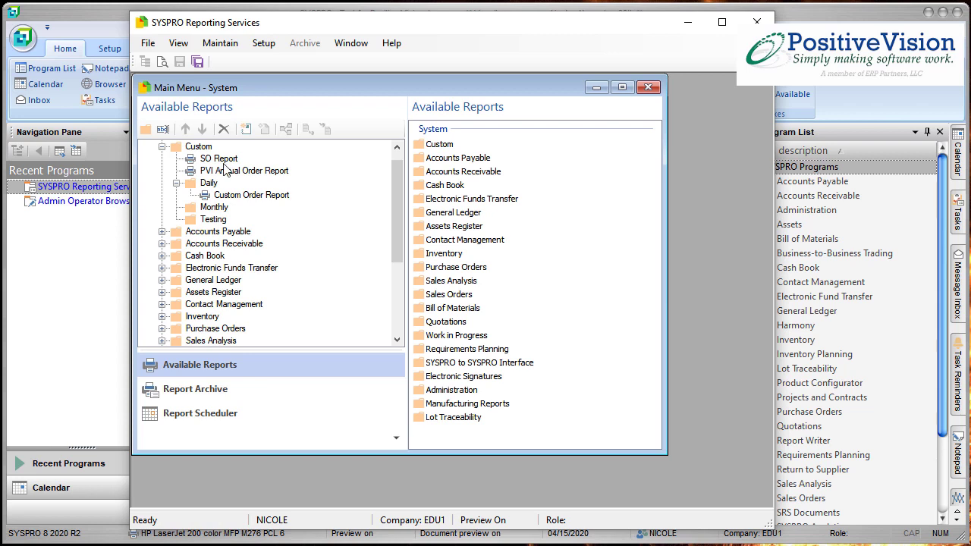
pyautogui.click(263, 197)
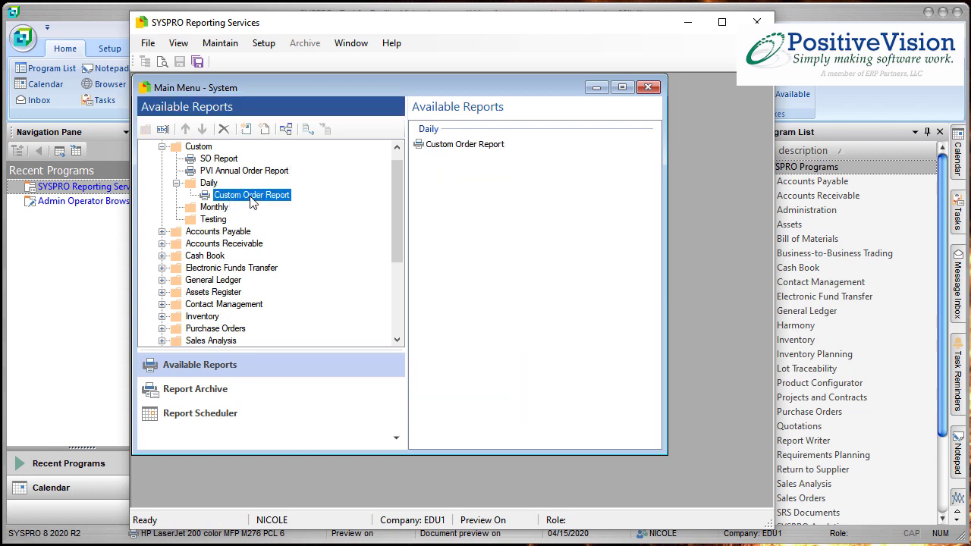
pyautogui.rightClick(252, 202)
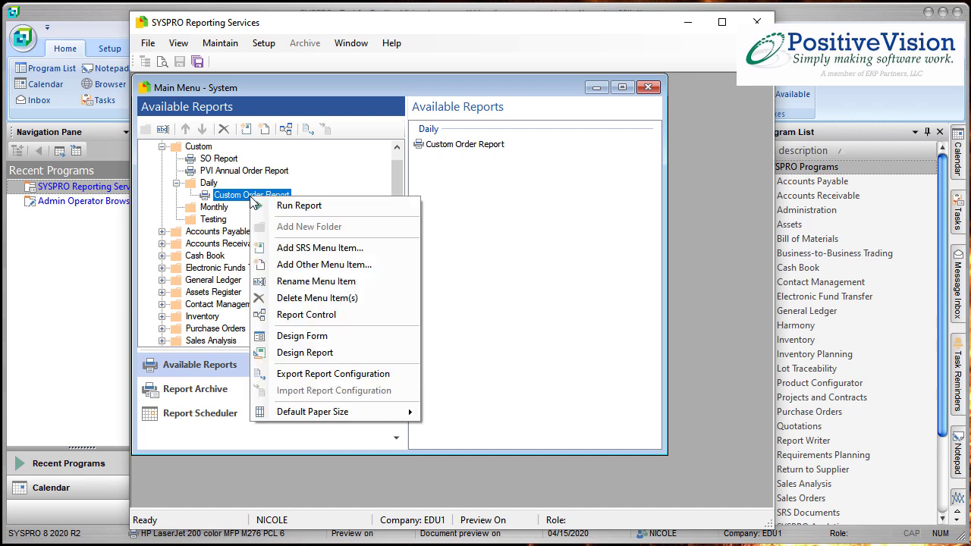
pyautogui.click(377, 378)
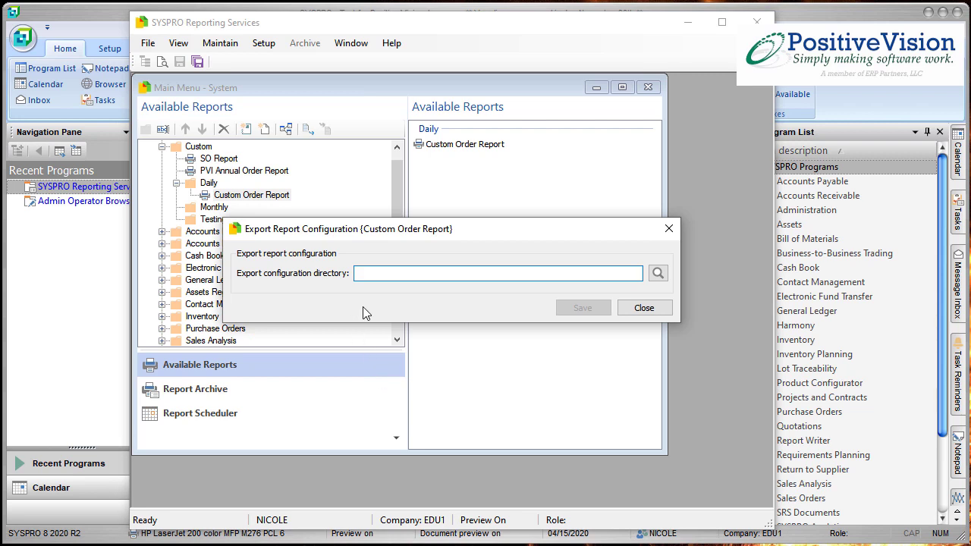
pyautogui.click(658, 274)
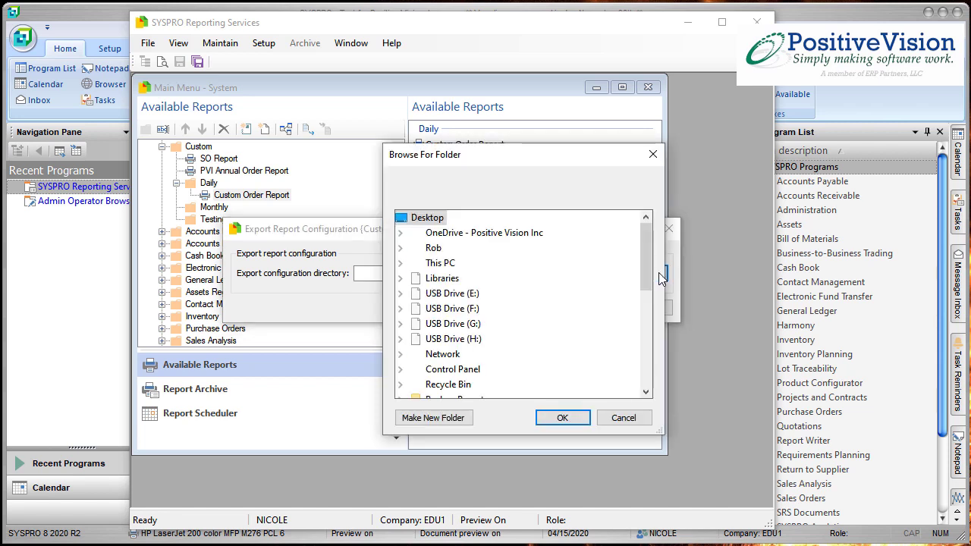
pyautogui.moveTo(649, 258); pyautogui.dragTo(640, 273)
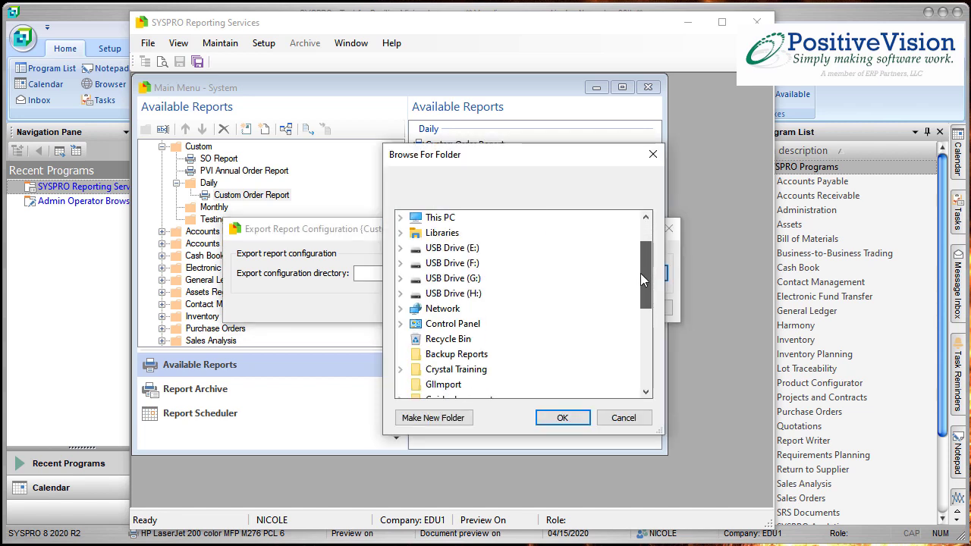
pyautogui.click(434, 355)
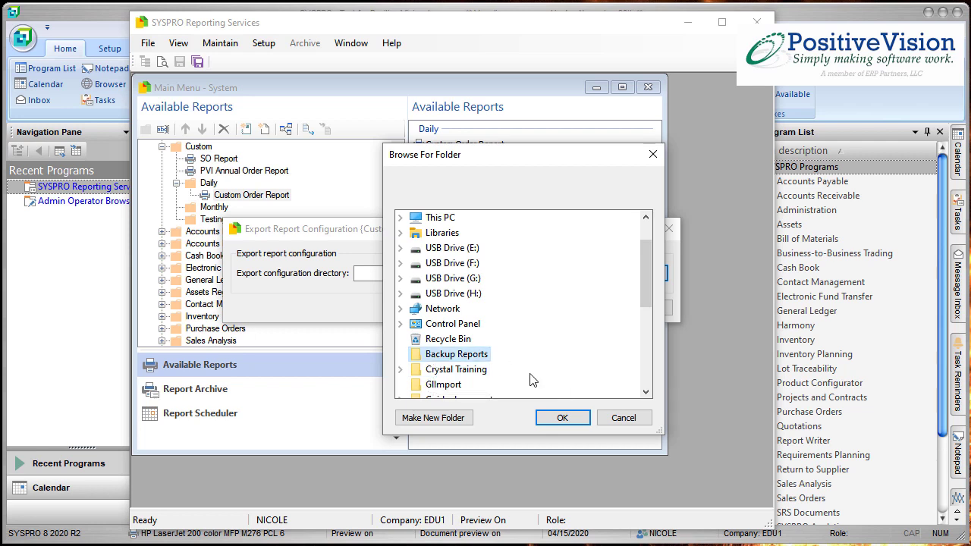
pyautogui.click(562, 418)
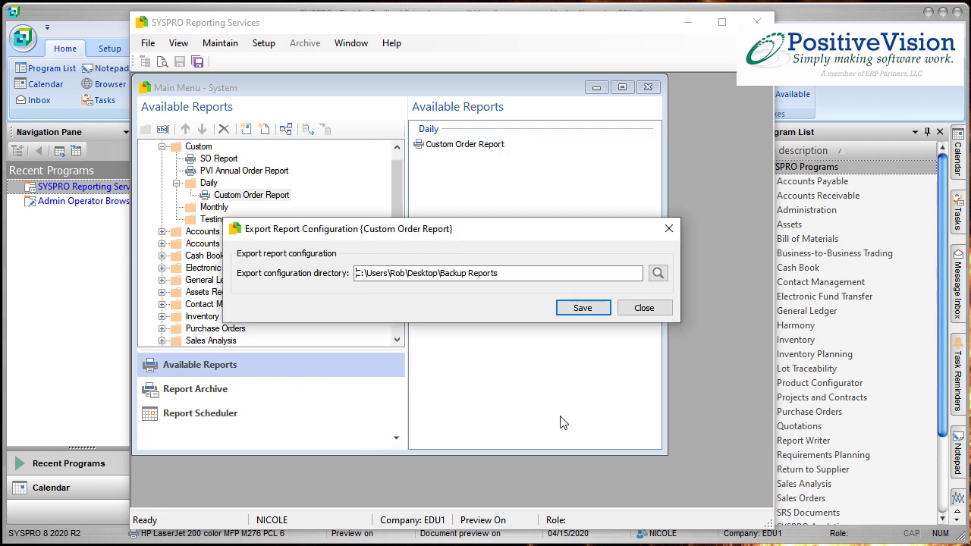
pyautogui.click(579, 309)
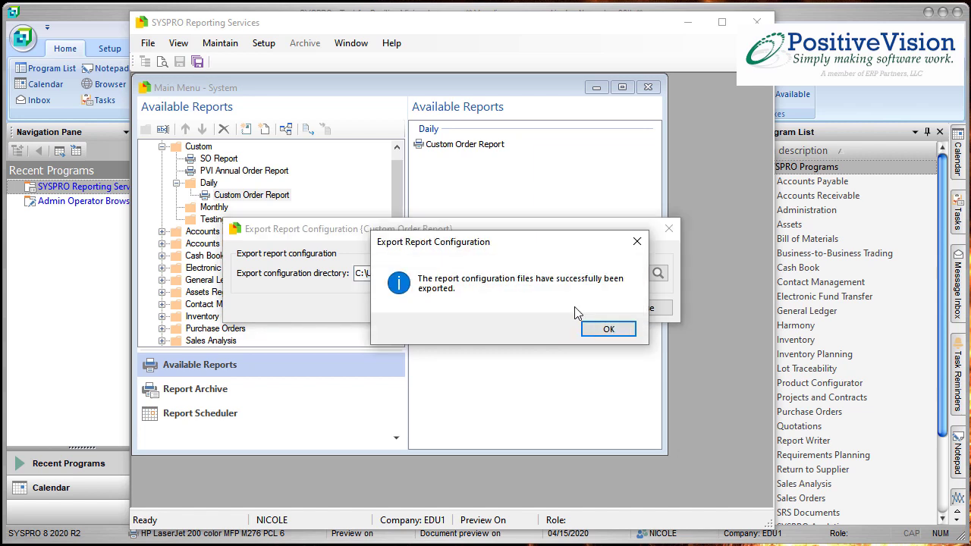
pyautogui.click(611, 334)
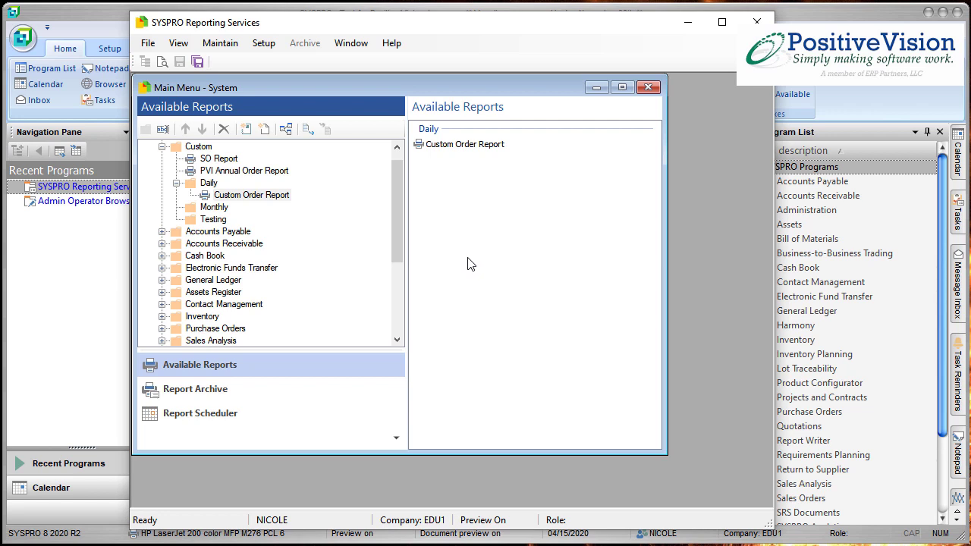
# Start a report configuration import into the Testing folder, loading pvi_report_config.xml from Desktop > Backup Reports > Custom Order Report
pyautogui.click(209, 220)
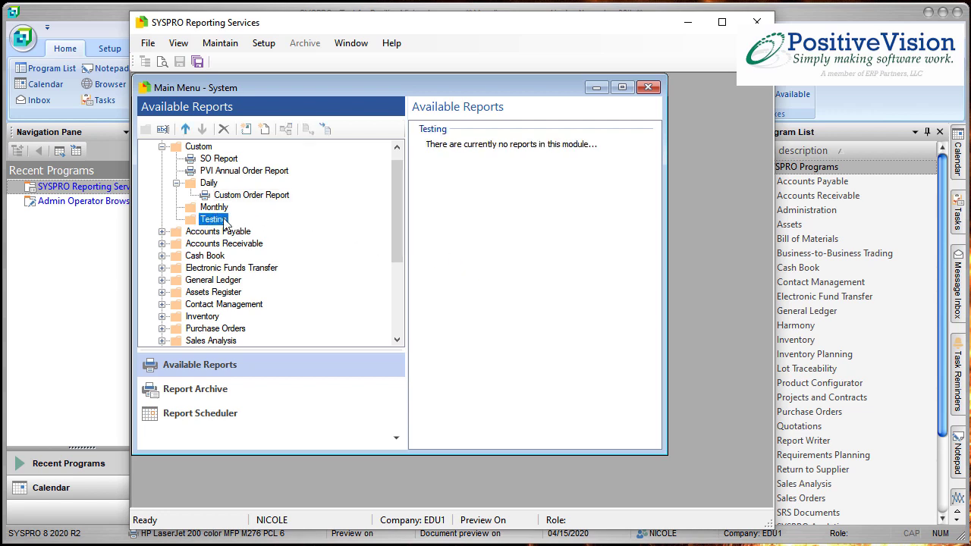
pyautogui.rightClick(218, 223)
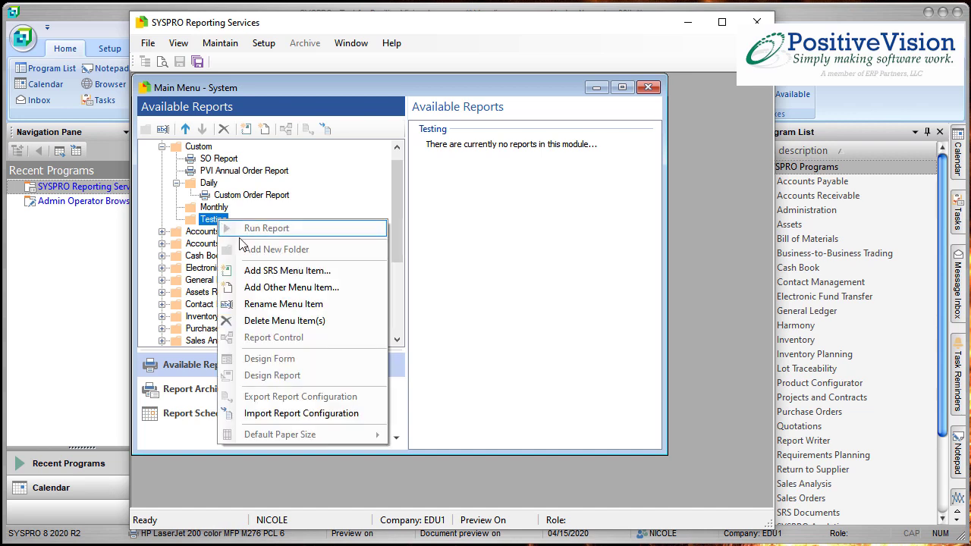
pyautogui.click(300, 414)
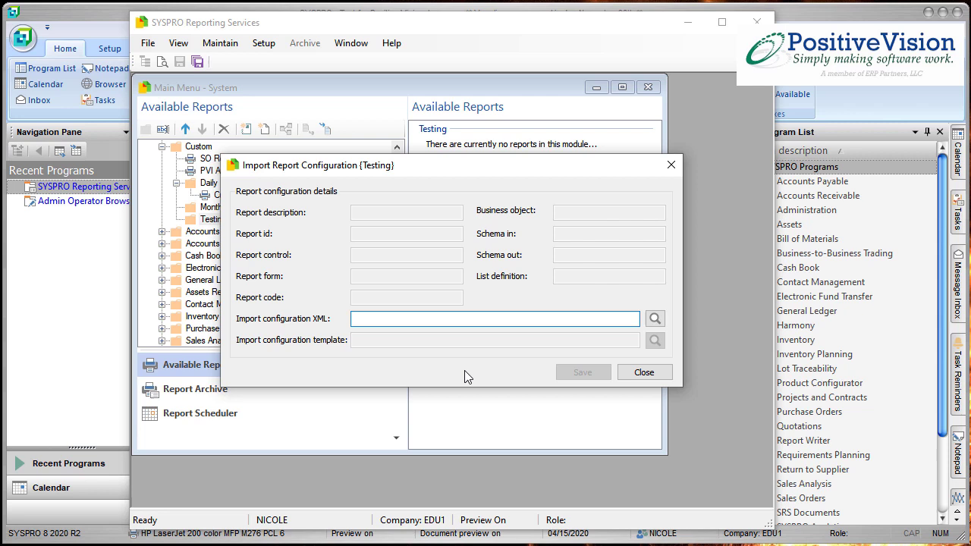
pyautogui.click(653, 321)
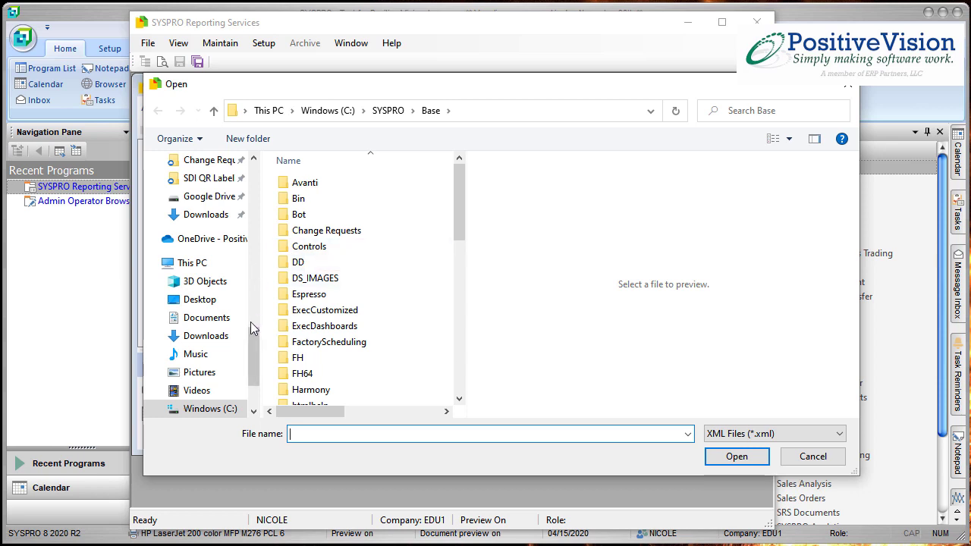
pyautogui.click(201, 300)
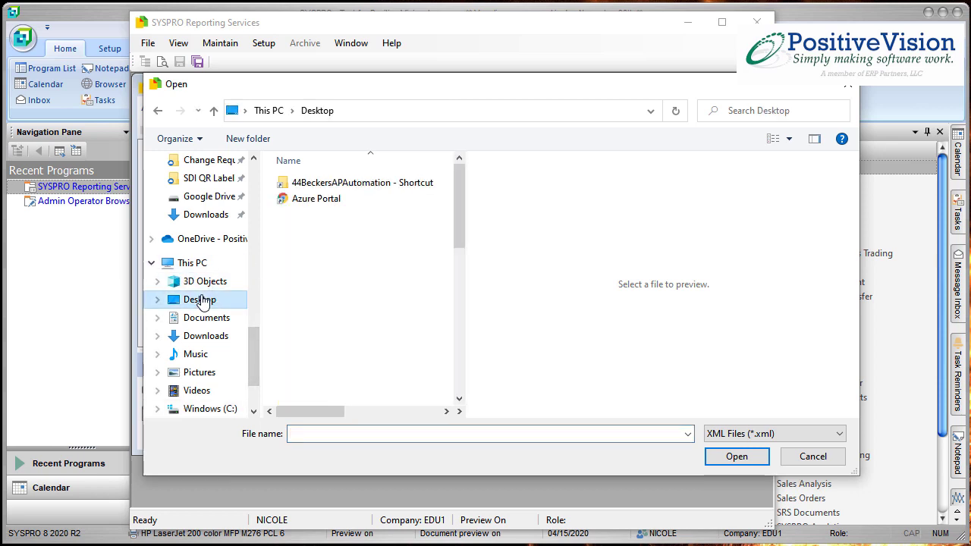
pyautogui.doubleClick(330, 183)
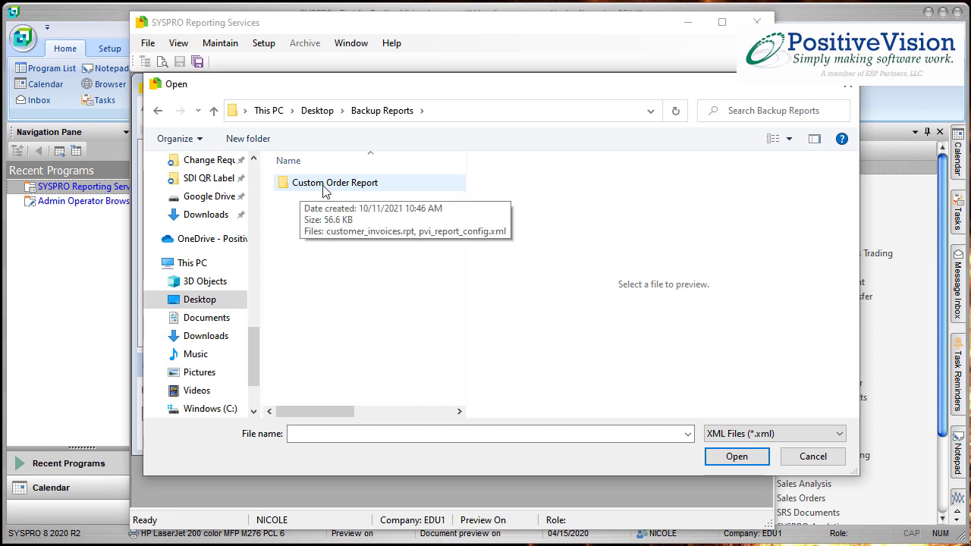
pyautogui.doubleClick(334, 186)
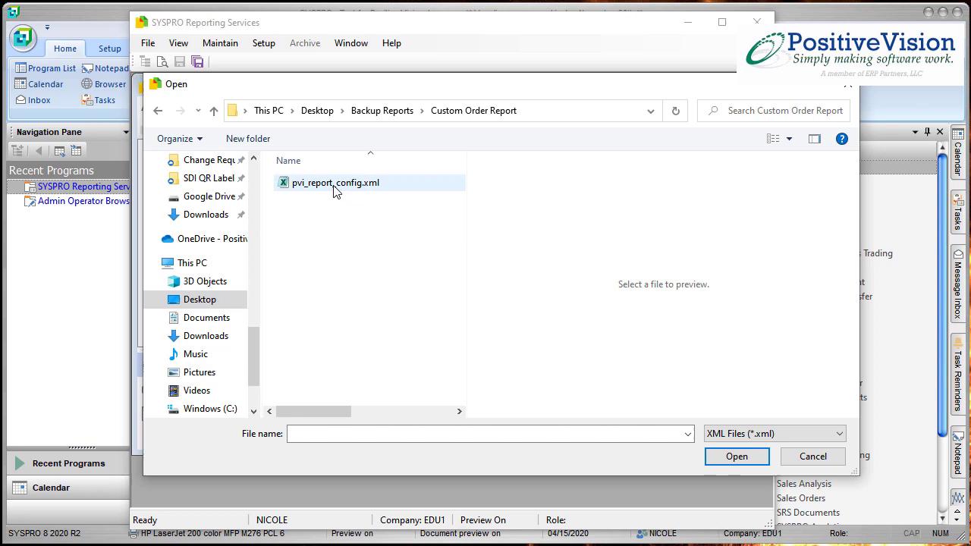
pyautogui.click(330, 184)
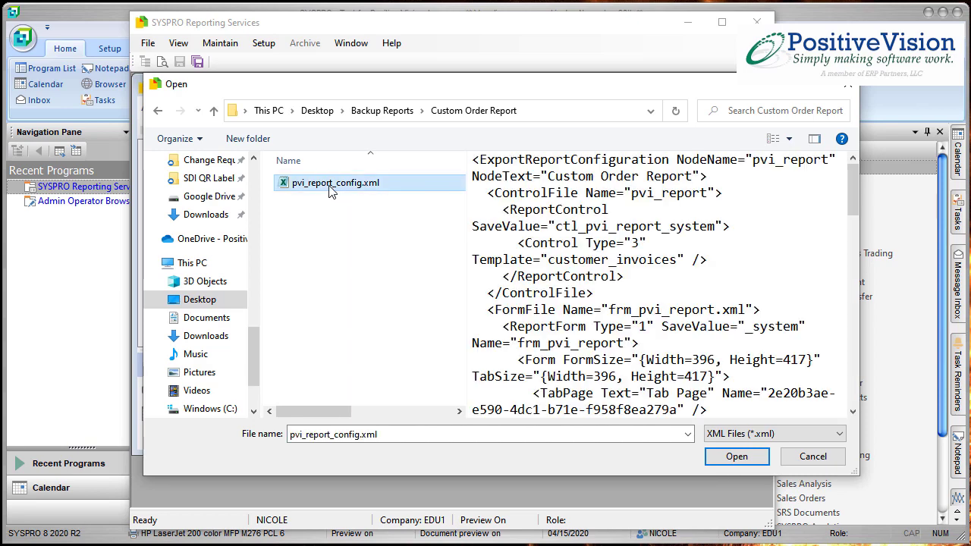
pyautogui.click(736, 458)
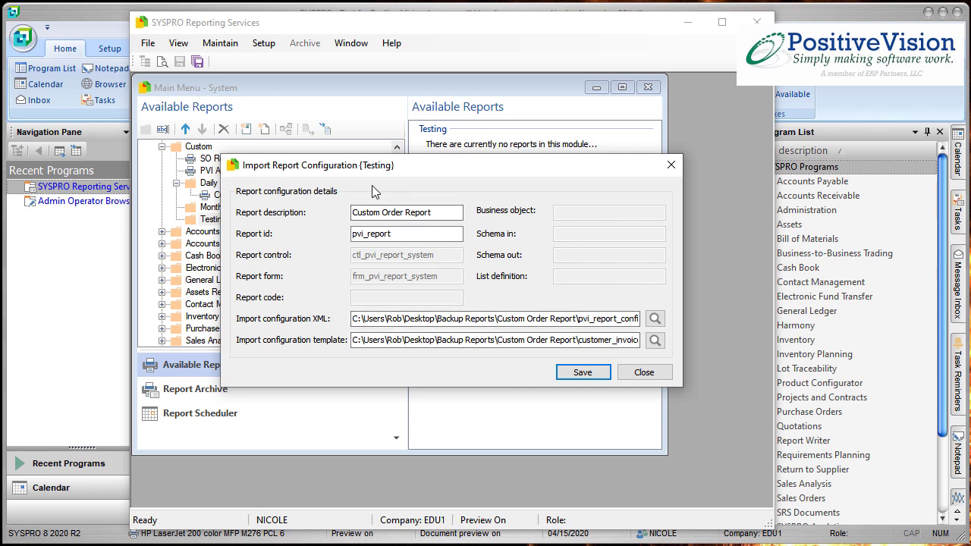
# Import the report with description "Custom Order Report Test" and report id "pvi_report_test", and save the report menu
pyautogui.click(436, 214)
pyautogui.click(446, 213)
pyautogui.write('Test')
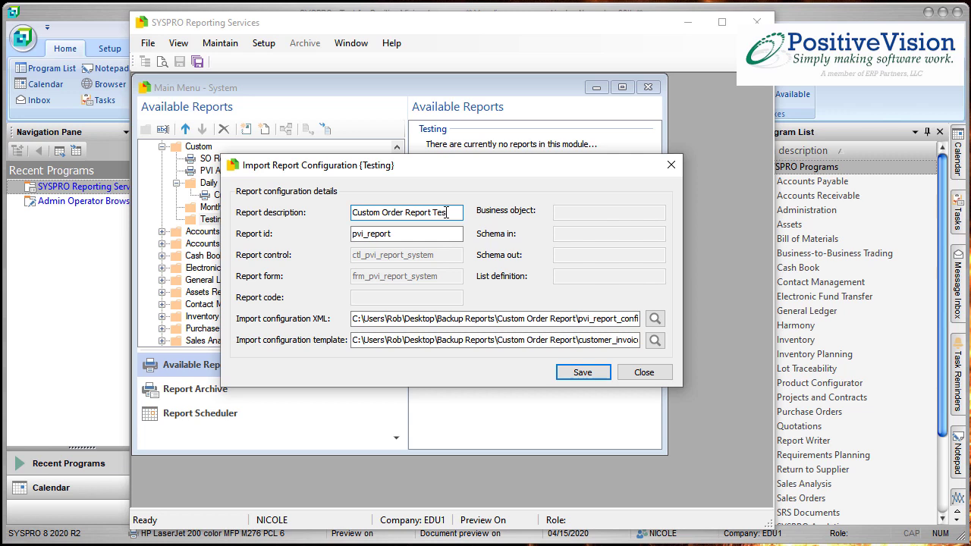
pyautogui.click(429, 235)
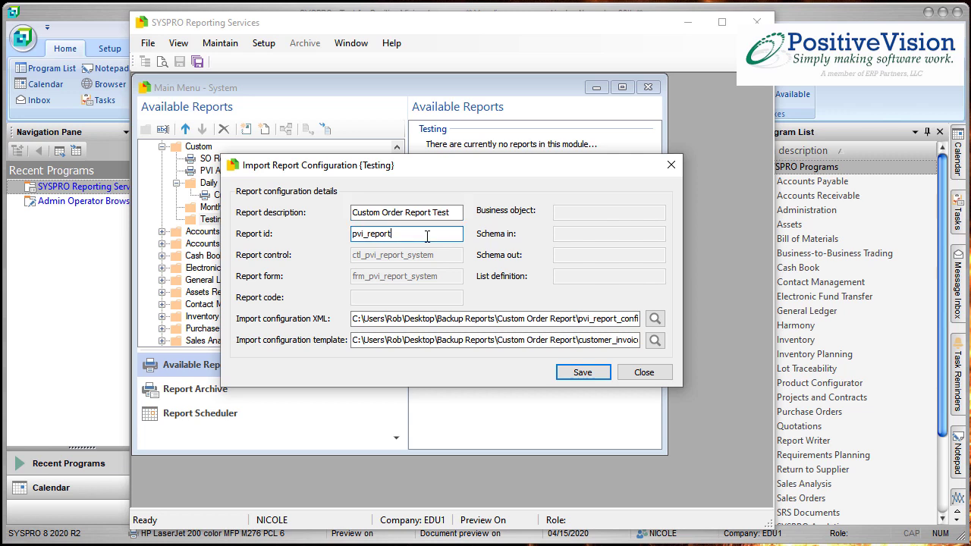
pyautogui.write('_test')
pyautogui.click(583, 372)
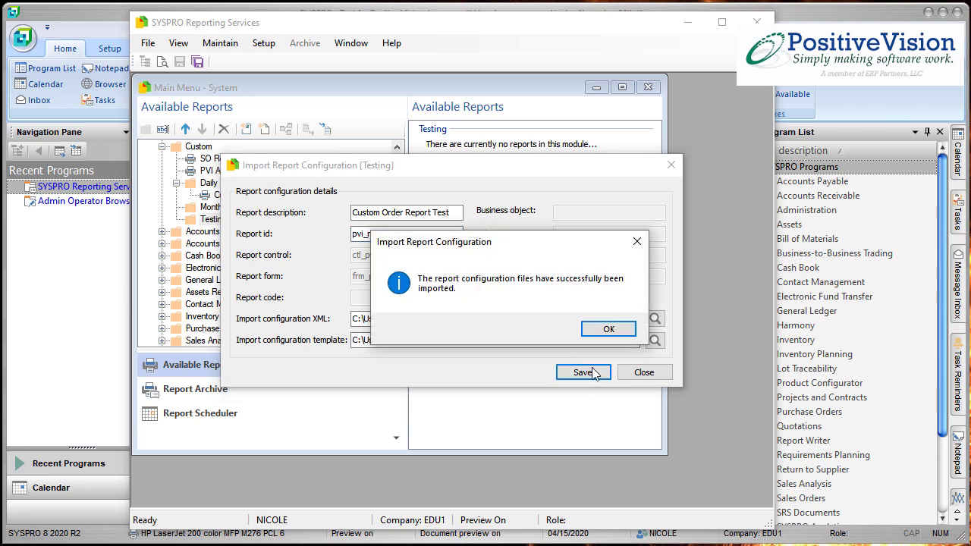
pyautogui.click(608, 330)
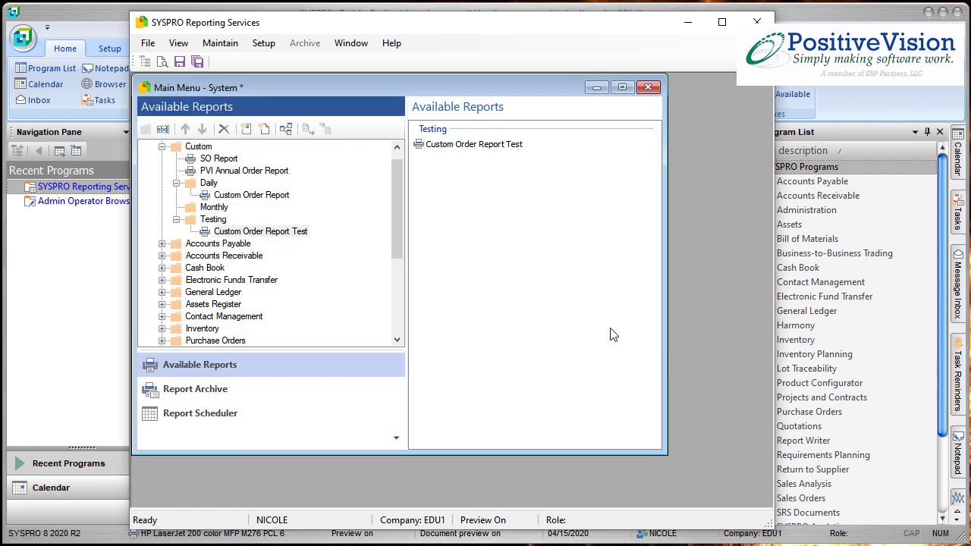
pyautogui.click(180, 61)
# Examine the design of Custom Order Report Test in Crystal Reports, and close both the designer and SYSPRO Reporting Services
pyautogui.rightClick(244, 235)
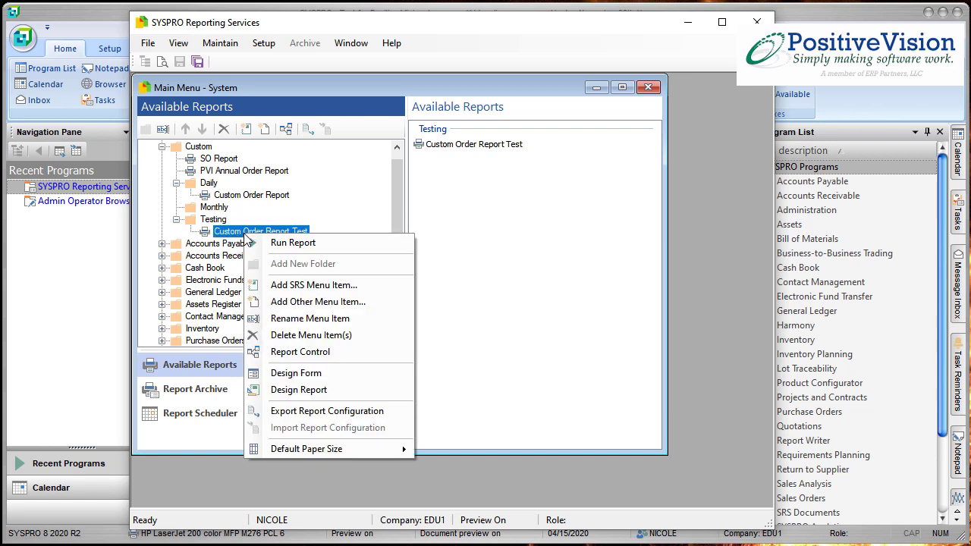
pyautogui.click(328, 389)
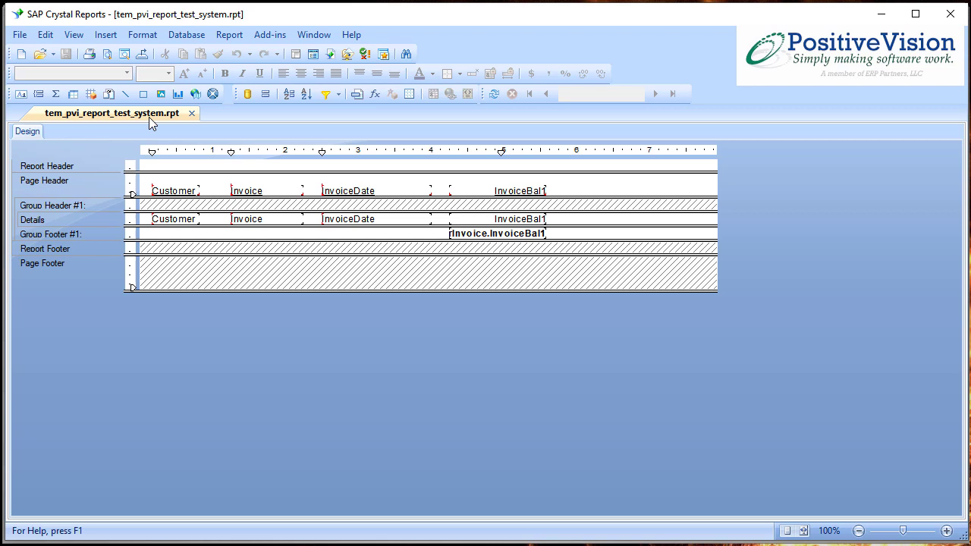
pyautogui.click(950, 15)
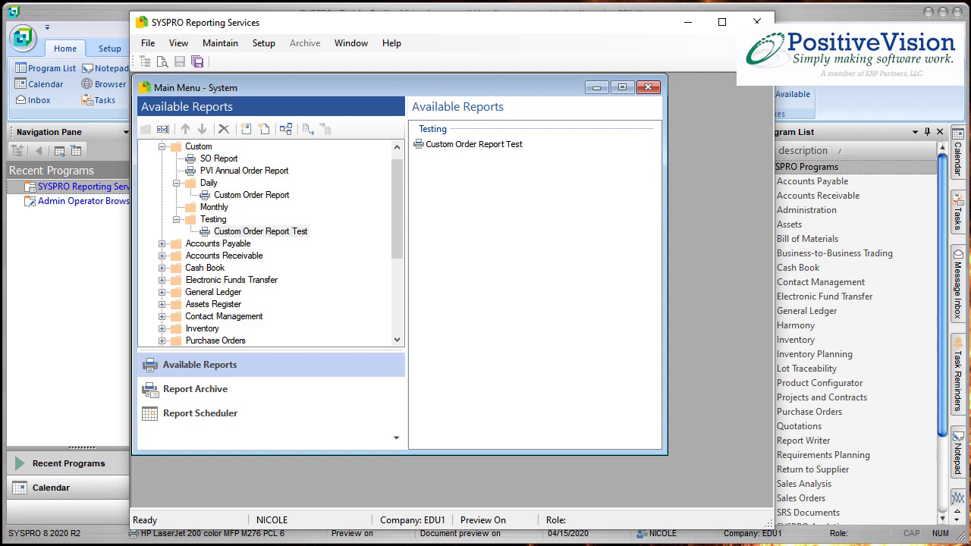
pyautogui.click(761, 21)
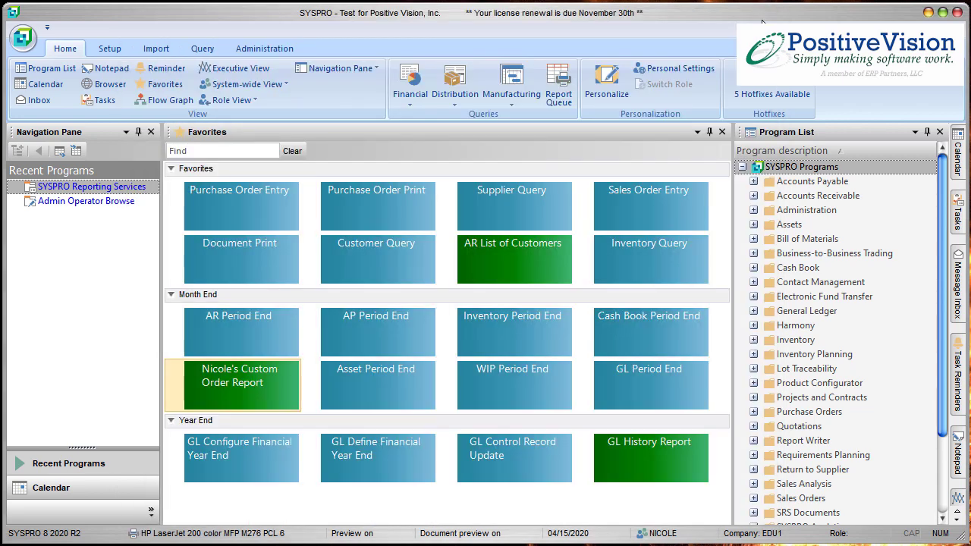